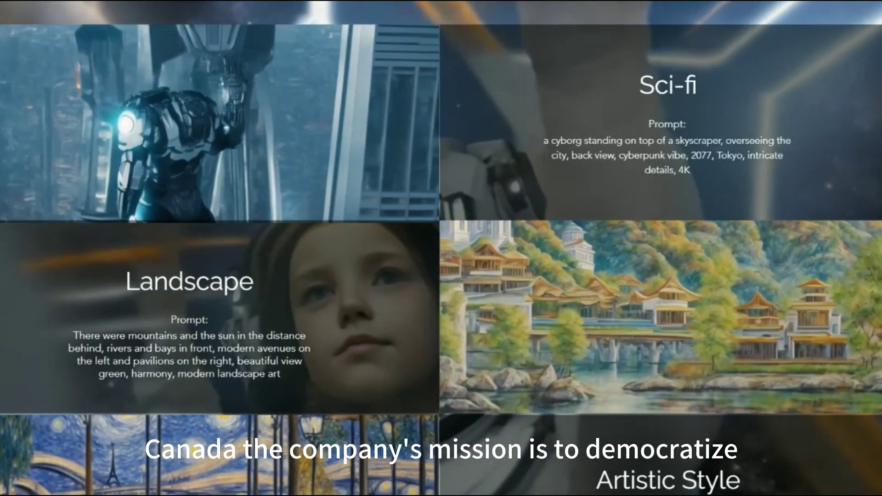
Step: Open the Pika Labs Discord beta invite from the pika.art page
{"action": "scroll", "coordinate": [441, 248], "scroll_direction": "down", "scroll_amount": 2}
{"action": "scroll", "coordinate": [441, 248], "scroll_direction": "down", "scroll_amount": 2}
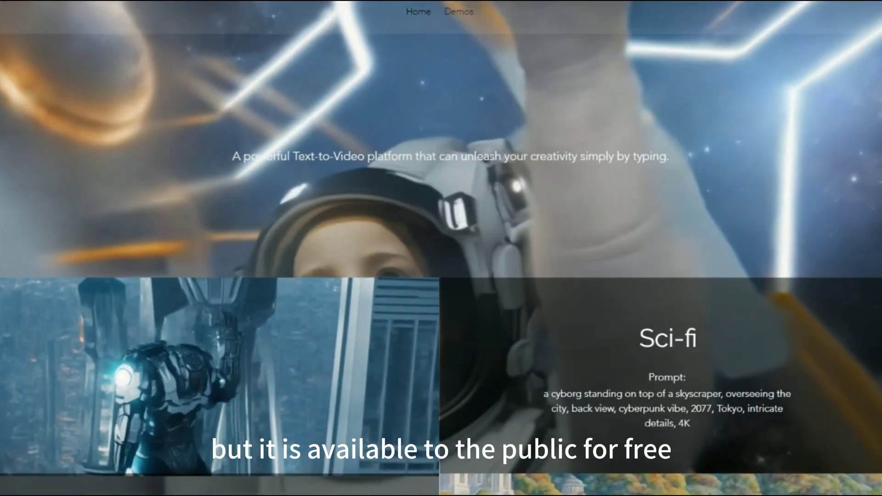
{"action": "scroll", "coordinate": [441, 248], "scroll_direction": "up", "scroll_amount": 1}
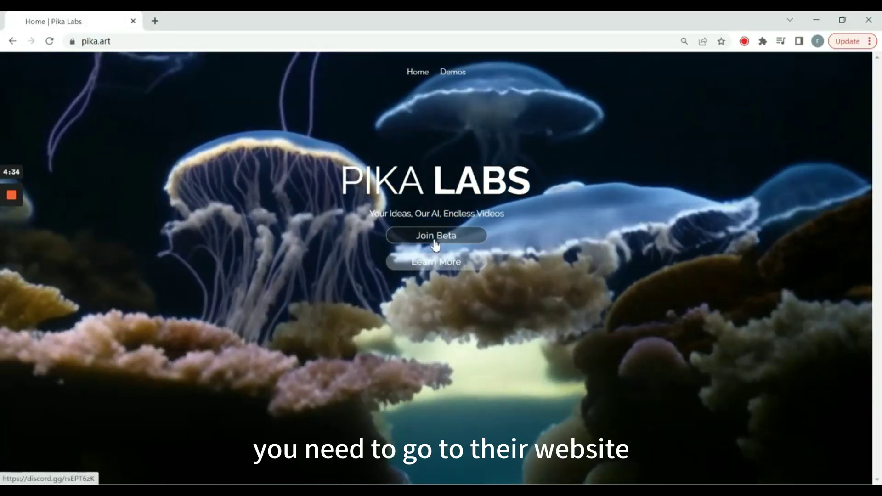
{"action": "left_click", "coordinate": [436, 244]}
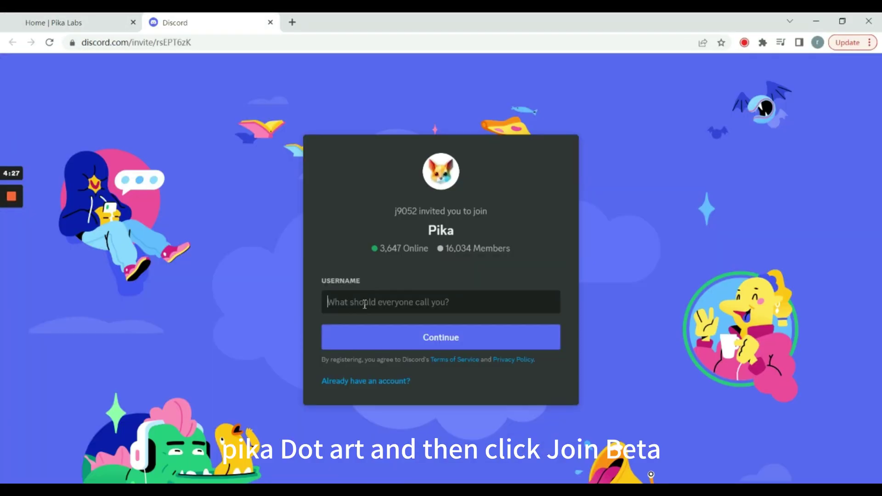
{"action": "type", "text": "R"}
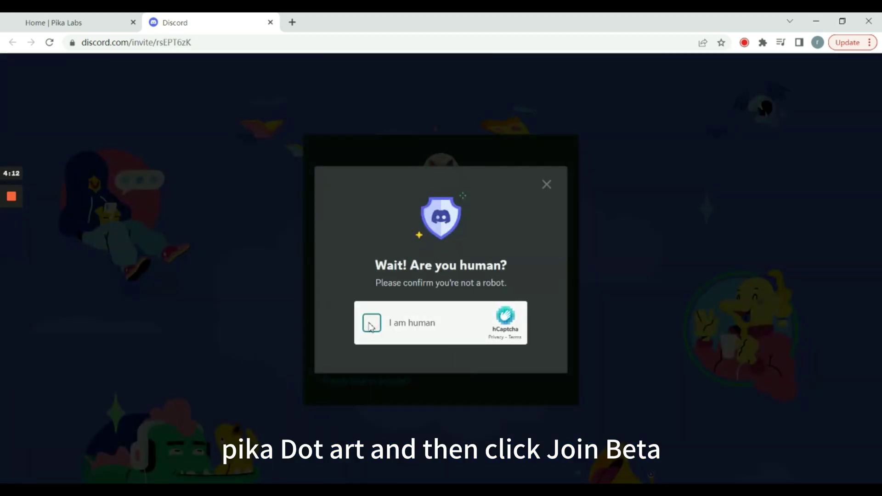
Step: Pass the hCaptcha by selecting the three office-equipment images and verifying
{"action": "left_click", "coordinate": [372, 323]}
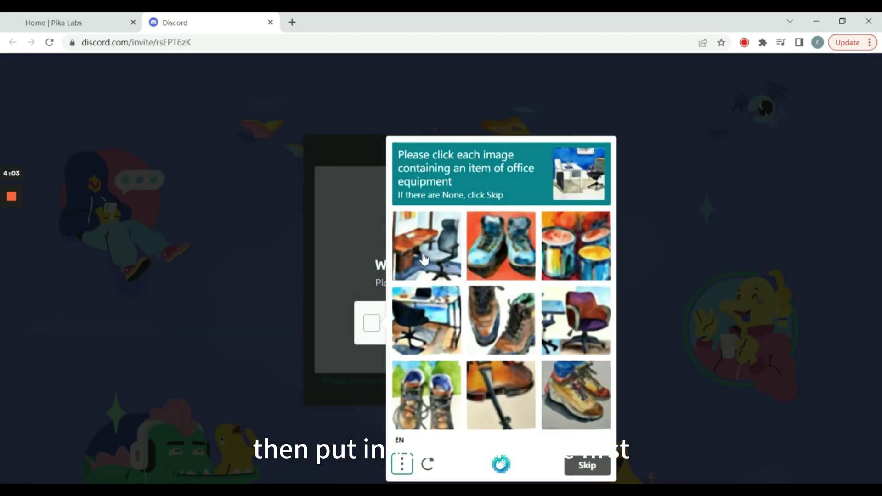
{"action": "left_click", "coordinate": [424, 259]}
{"action": "left_click", "coordinate": [427, 320]}
{"action": "left_click", "coordinate": [576, 320]}
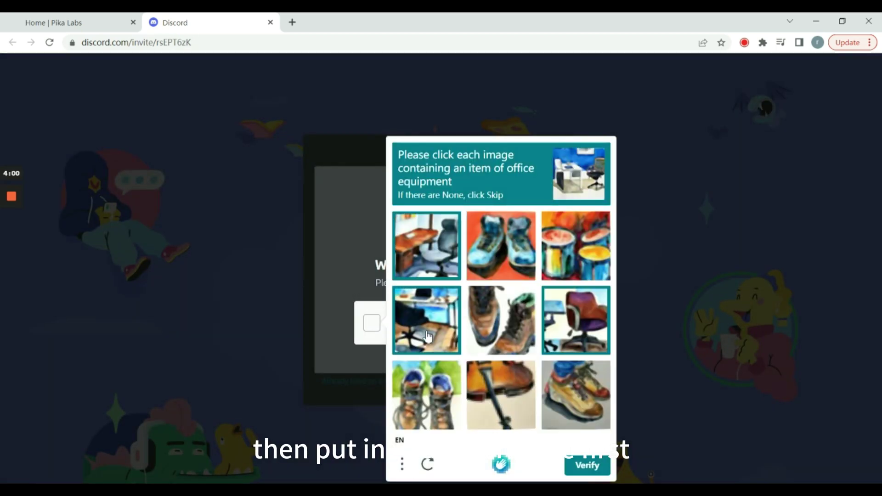
{"action": "left_click", "coordinate": [587, 465]}
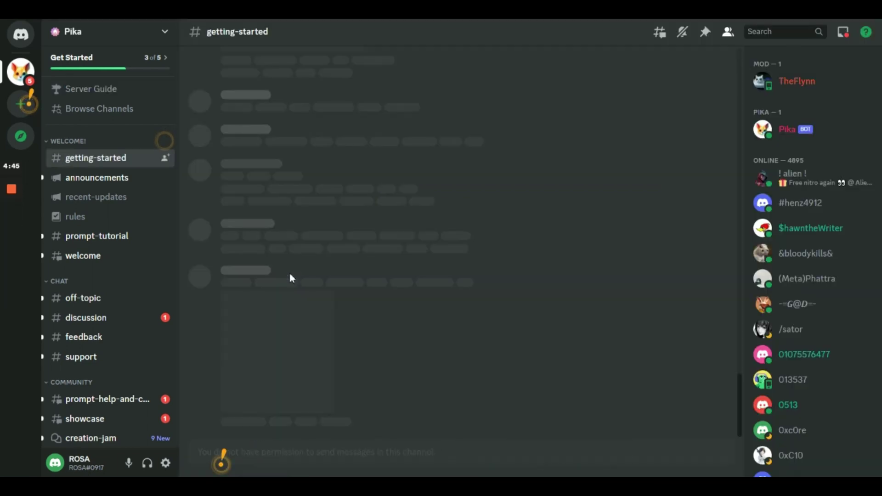
Step: Read the -gs, -neg, -ar and motion explanations, the example prompt and the input-image note
{"action": "left_click_drag", "start_coordinate": [270, 176], "coordinate": [402, 176]}
{"action": "left_click_drag", "start_coordinate": [258, 192], "coordinate": [555, 193]}
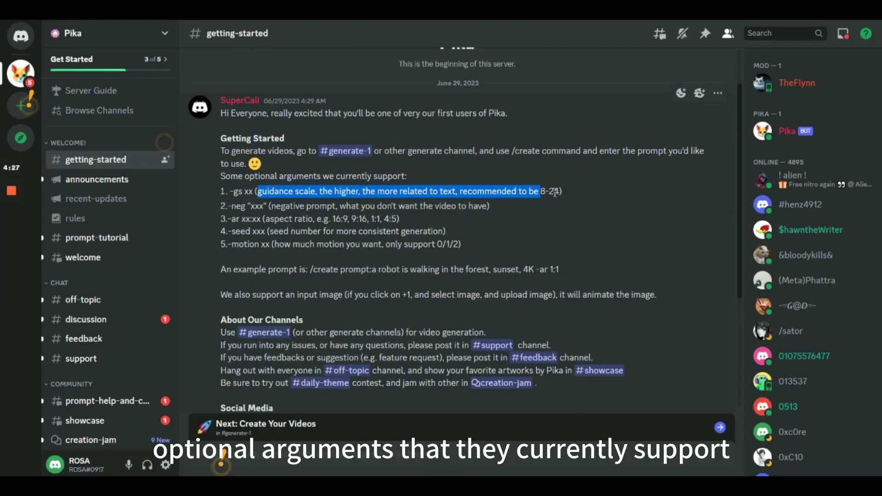
{"action": "left_click_drag", "start_coordinate": [286, 206], "coordinate": [474, 215]}
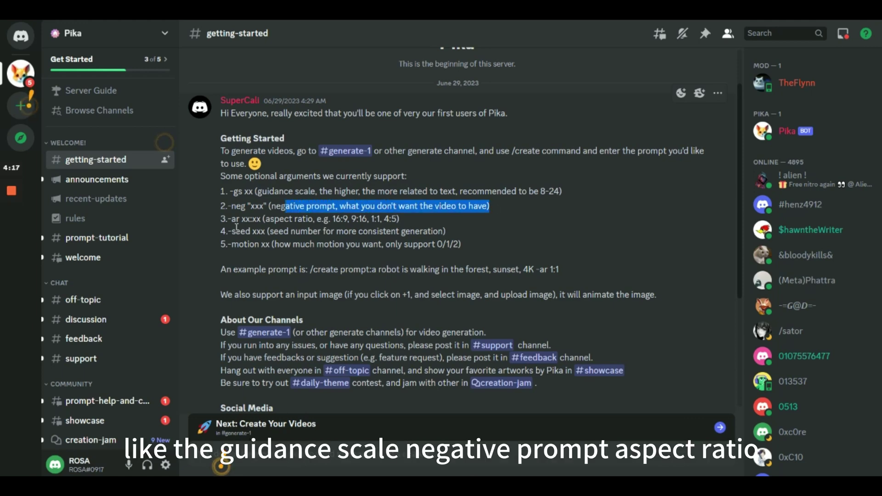
{"action": "left_click_drag", "start_coordinate": [236, 227], "coordinate": [270, 216]}
{"action": "left_click_drag", "start_coordinate": [238, 244], "coordinate": [332, 245]}
{"action": "left_click_drag", "start_coordinate": [221, 270], "coordinate": [559, 270]}
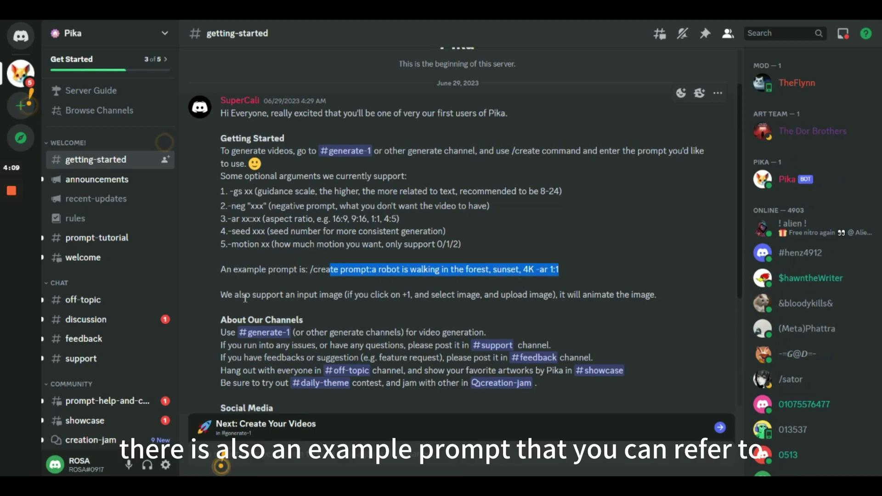
{"action": "left_click_drag", "start_coordinate": [228, 296], "coordinate": [317, 295]}
{"action": "left_click", "coordinate": [222, 295]}
{"action": "scroll", "coordinate": [298, 195], "scroll_direction": "down", "scroll_amount": 3}
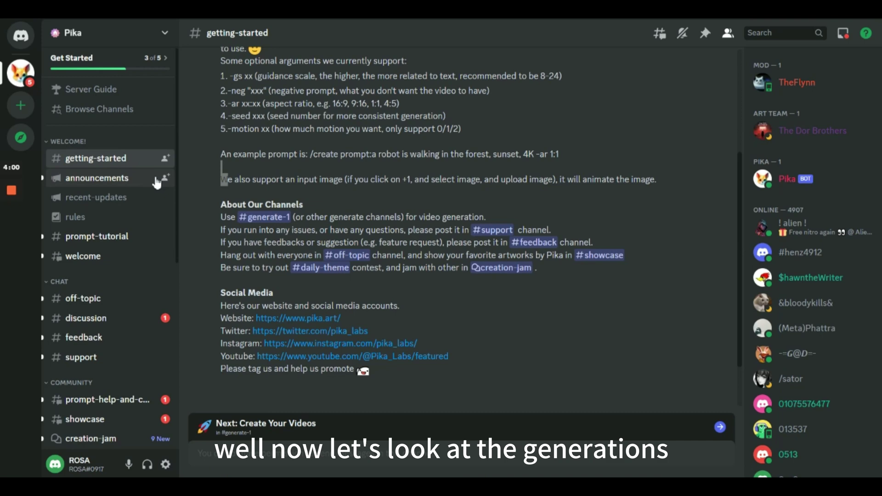
{"action": "scroll", "coordinate": [124, 200], "scroll_direction": "down", "scroll_amount": 5}
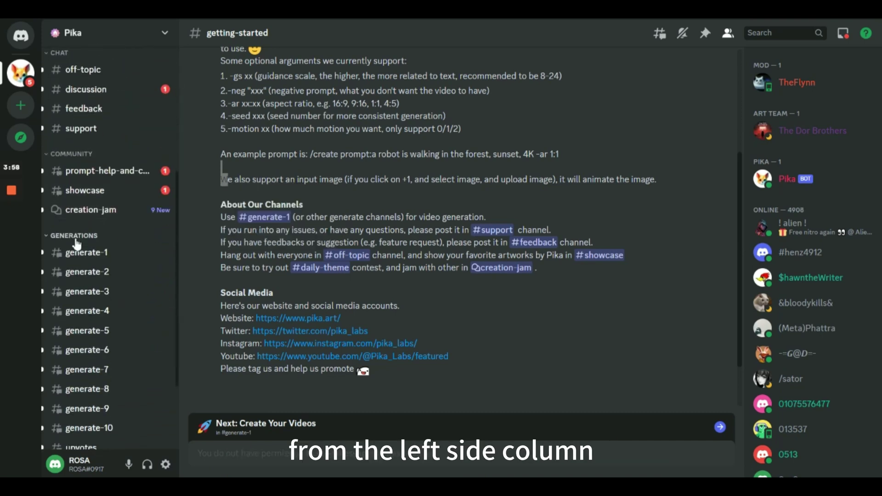
{"action": "scroll", "coordinate": [75, 250], "scroll_direction": "down", "scroll_amount": 2}
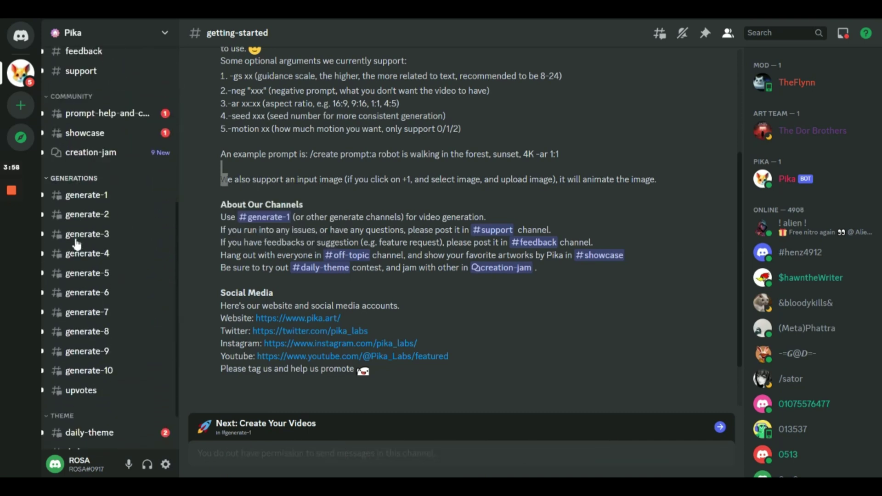
{"action": "left_click", "coordinate": [93, 204]}
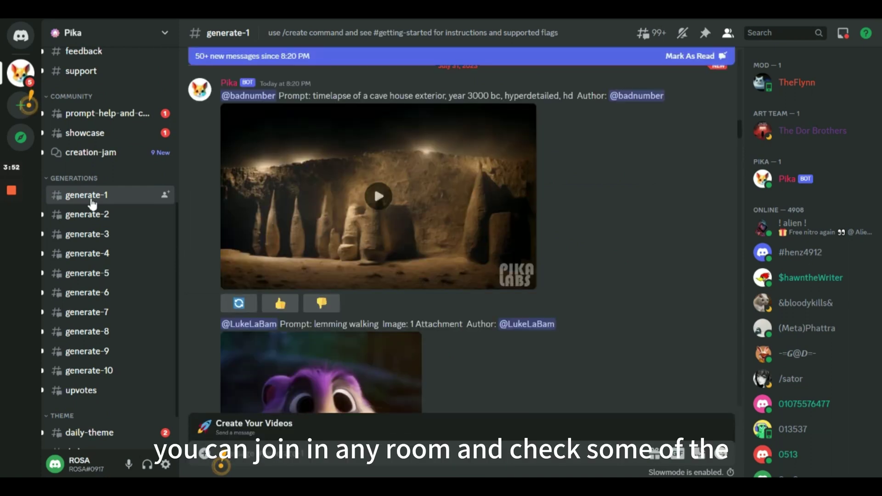
{"action": "scroll", "coordinate": [502, 205], "scroll_direction": "down", "scroll_amount": 4}
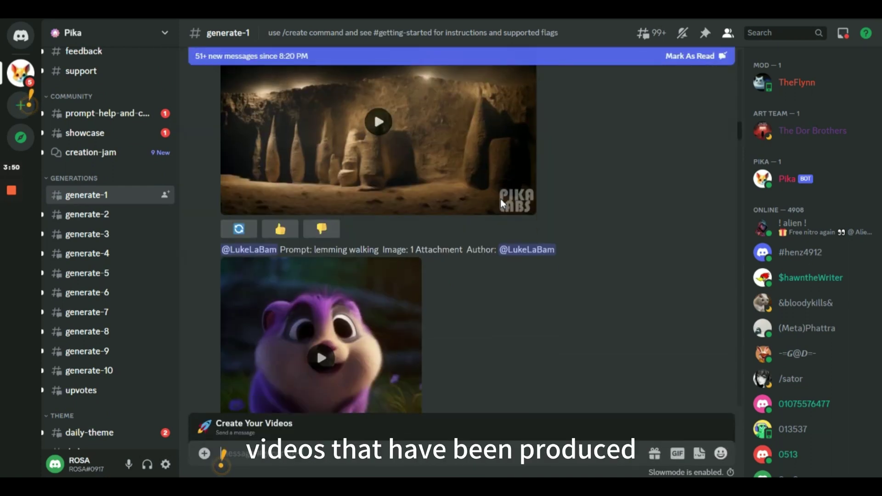
{"action": "left_click", "coordinate": [322, 262]}
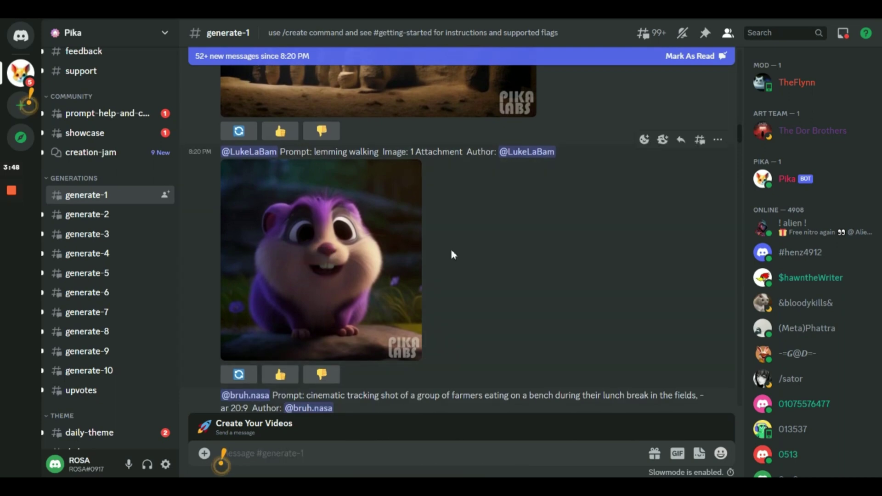
{"action": "scroll", "coordinate": [451, 252], "scroll_direction": "down", "scroll_amount": 1}
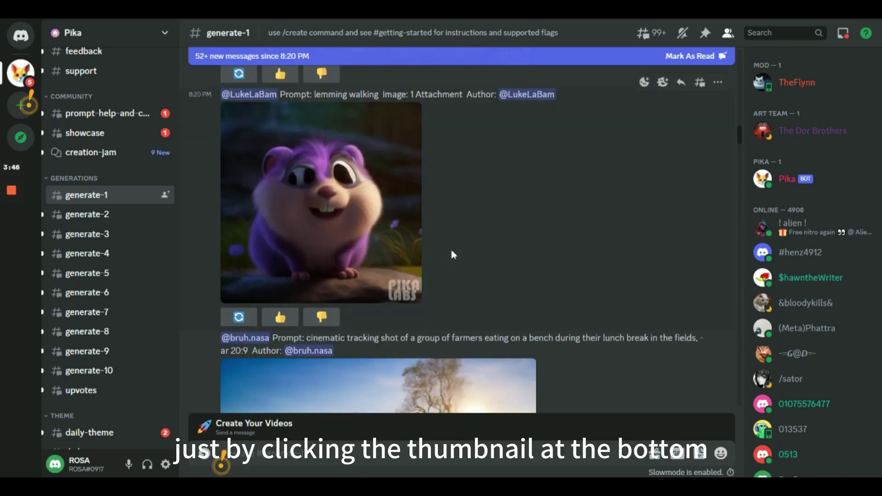
{"action": "scroll", "coordinate": [452, 254], "scroll_direction": "down", "scroll_amount": 2}
{"action": "scroll", "coordinate": [453, 254], "scroll_direction": "down", "scroll_amount": 2}
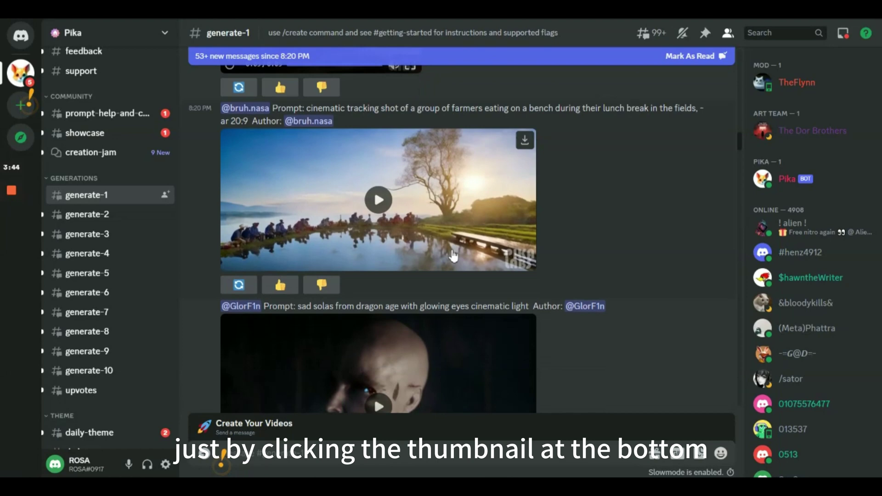
{"action": "scroll", "coordinate": [452, 255], "scroll_direction": "down", "scroll_amount": 3}
{"action": "scroll", "coordinate": [452, 254], "scroll_direction": "down", "scroll_amount": 2}
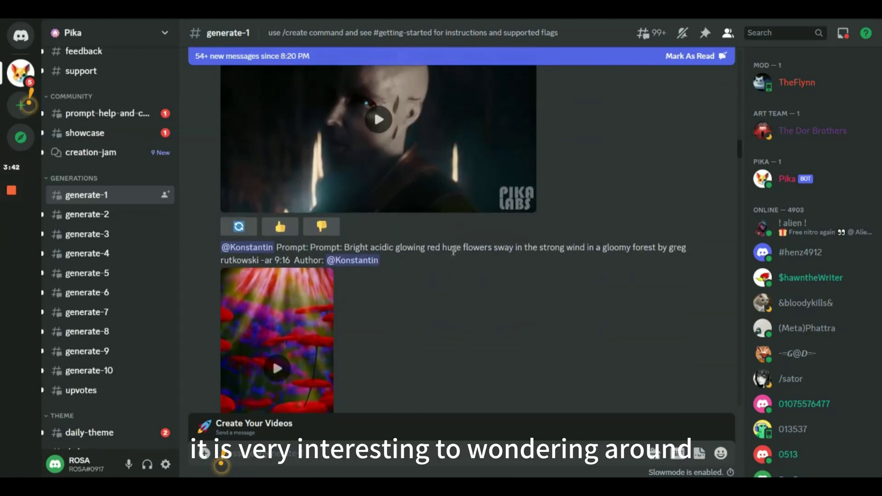
{"action": "scroll", "coordinate": [453, 255], "scroll_direction": "down", "scroll_amount": 2}
{"action": "scroll", "coordinate": [452, 254], "scroll_direction": "down", "scroll_amount": 1}
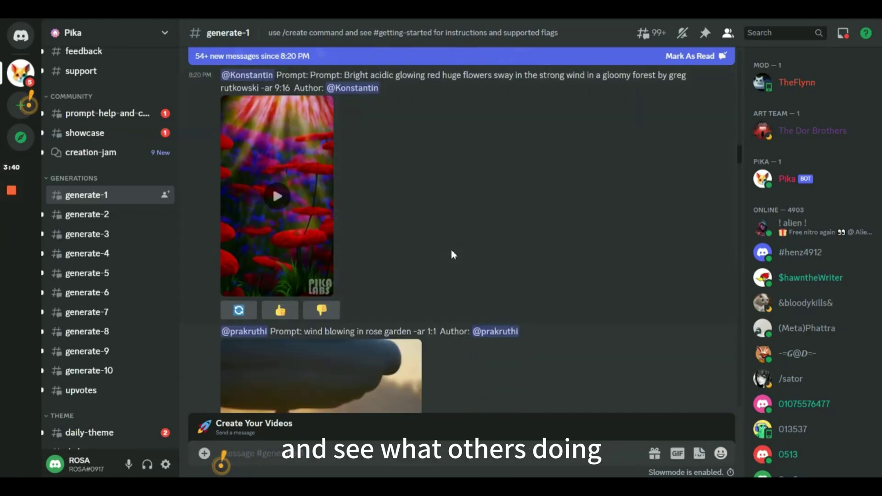
{"action": "scroll", "coordinate": [452, 254], "scroll_direction": "down", "scroll_amount": 1}
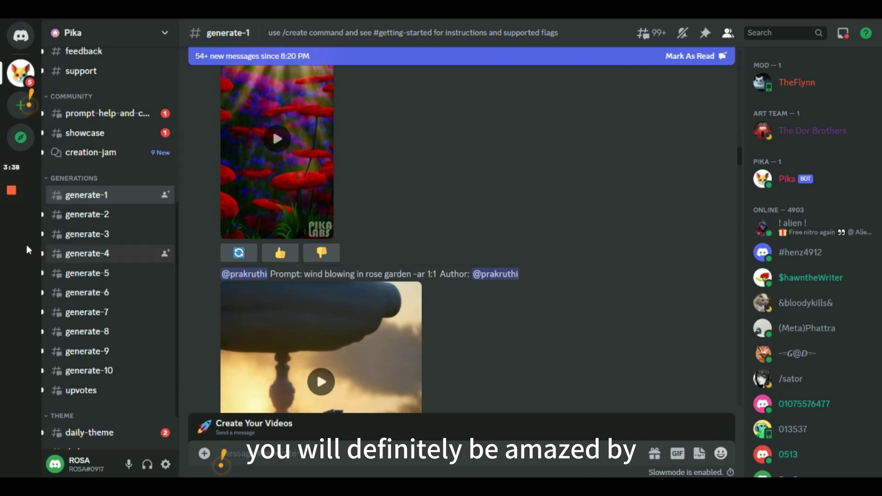
{"action": "mouse_move", "coordinate": [13, 239]}
{"action": "scroll", "coordinate": [451, 227], "scroll_direction": "down", "scroll_amount": 1}
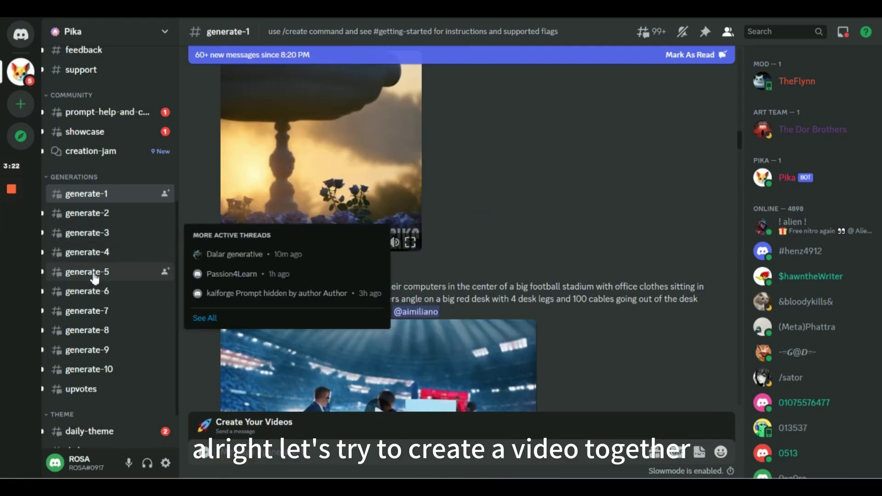
{"action": "mouse_move", "coordinate": [94, 277]}
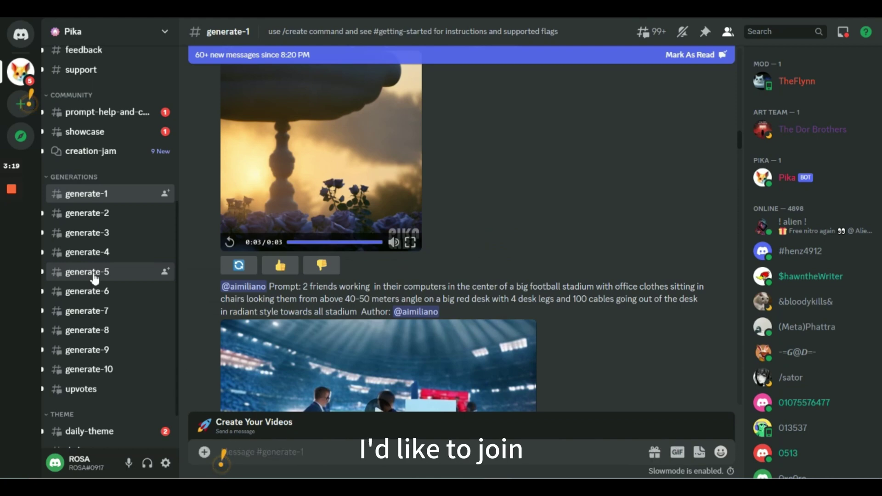
Step: In #generate-5, run /create with 'a Japanese Spitz dog walking on the city street. sunset, 4K -ar 16:9'
{"action": "left_click", "coordinate": [94, 274]}
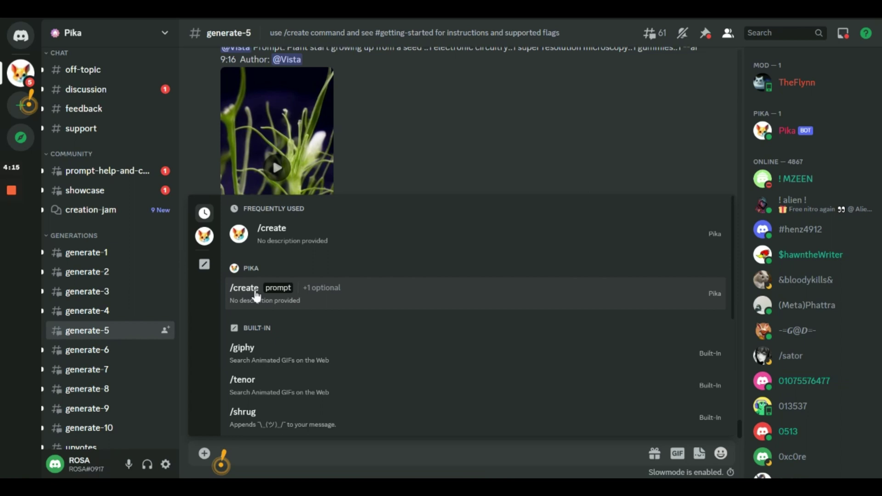
{"action": "scroll", "coordinate": [256, 333], "scroll_direction": "down", "scroll_amount": 3}
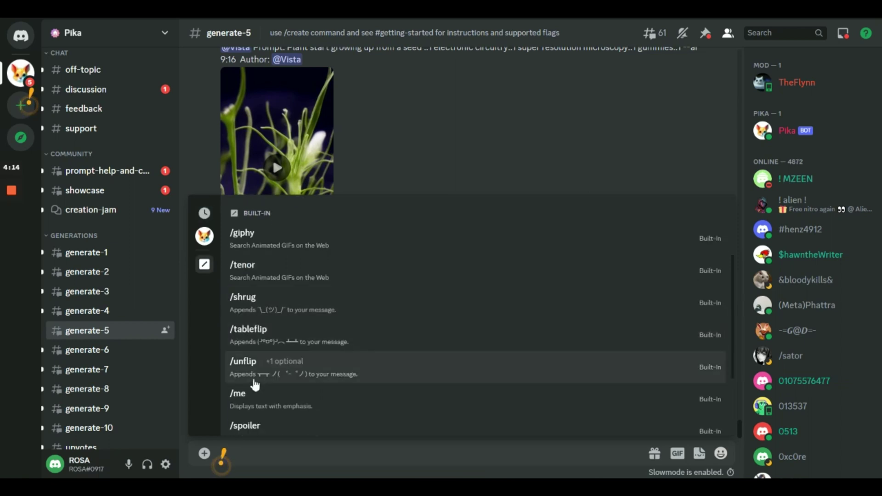
{"action": "scroll", "coordinate": [256, 380], "scroll_direction": "up", "scroll_amount": 3}
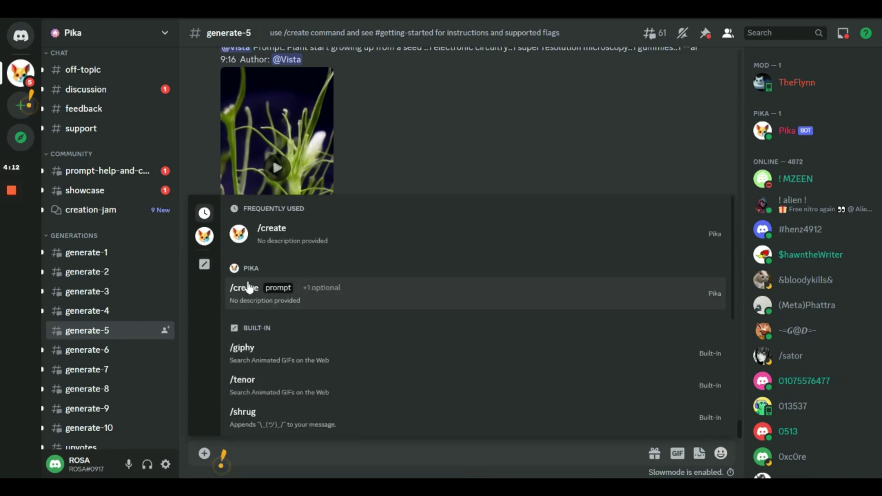
{"action": "left_click", "coordinate": [248, 295]}
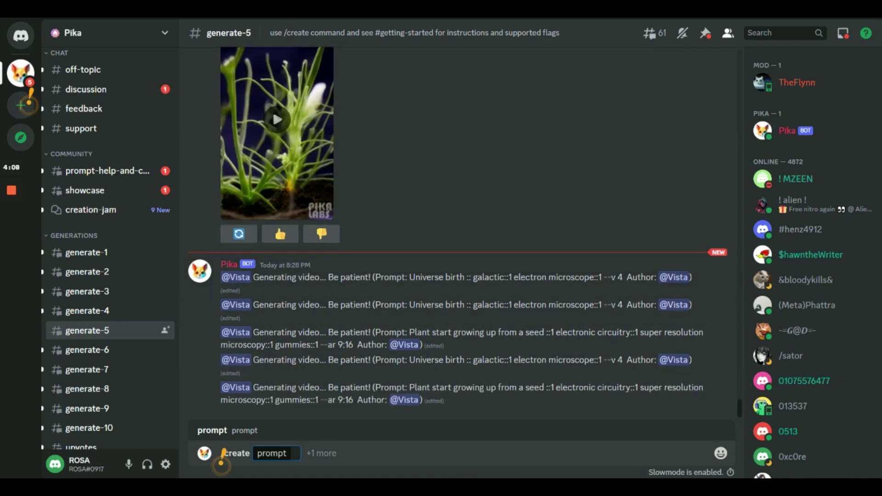
{"action": "type", "text": "a Japanese Spitz dog walking on the city street. sunset, 4K -ar 16:9"}
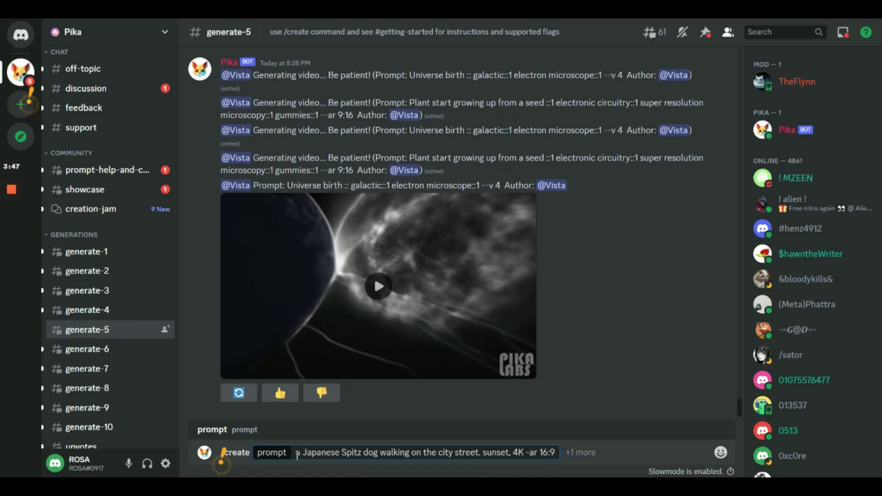
{"action": "key", "text": "Return"}
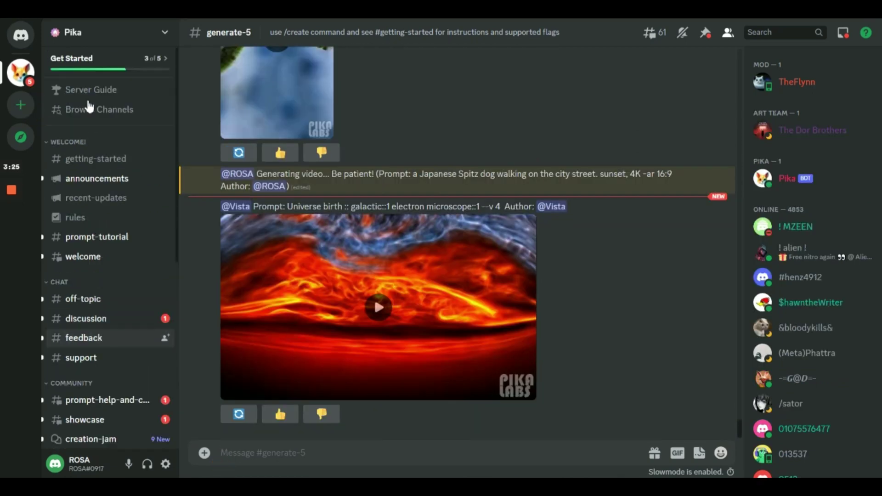
Step: Check the example prompt in the Server Guide's Getting Started, then return to #generate-5
{"action": "left_click", "coordinate": [86, 91]}
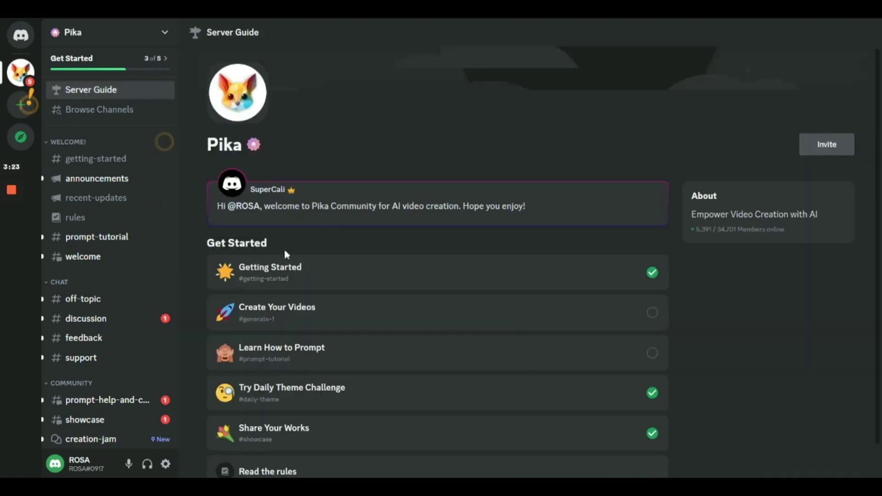
{"action": "left_click", "coordinate": [274, 267]}
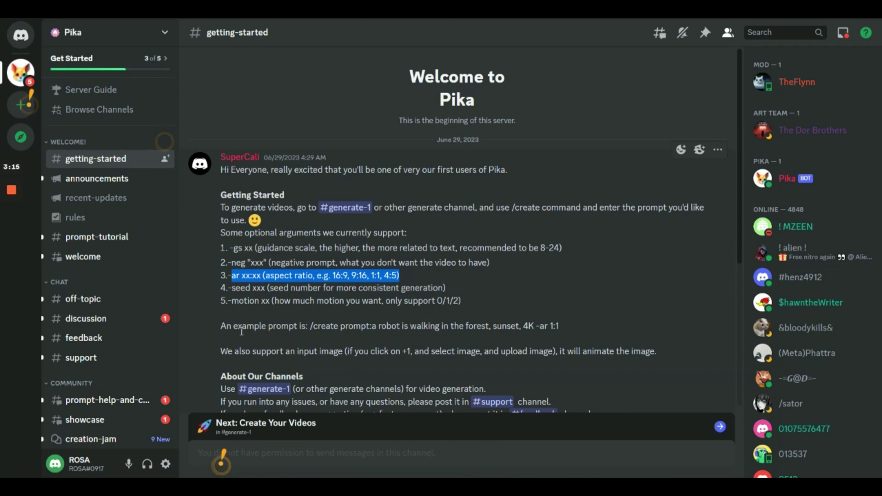
{"action": "left_click_drag", "start_coordinate": [246, 327], "coordinate": [561, 329]}
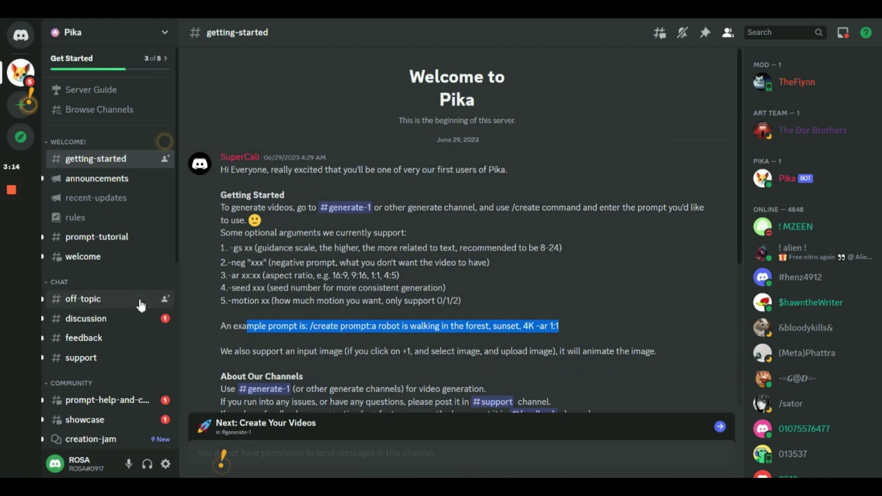
{"action": "scroll", "coordinate": [142, 306], "scroll_direction": "down", "scroll_amount": 6}
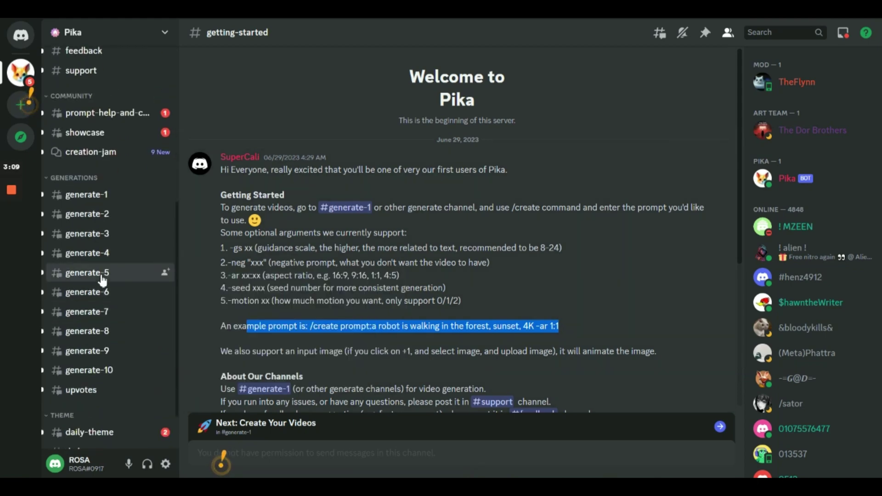
{"action": "left_click", "coordinate": [103, 275]}
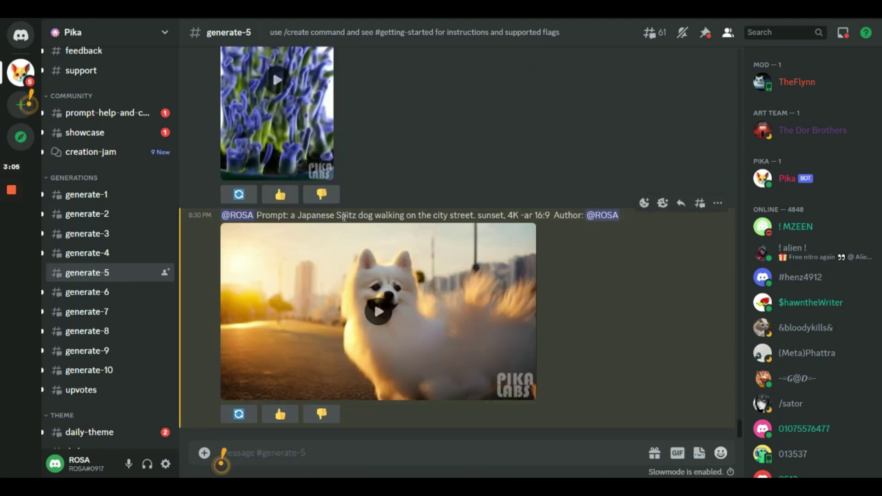
Step: Play the generated Japanese Spitz sunset video, then replay it from the start
{"action": "left_click_drag", "start_coordinate": [344, 217], "coordinate": [554, 216]}
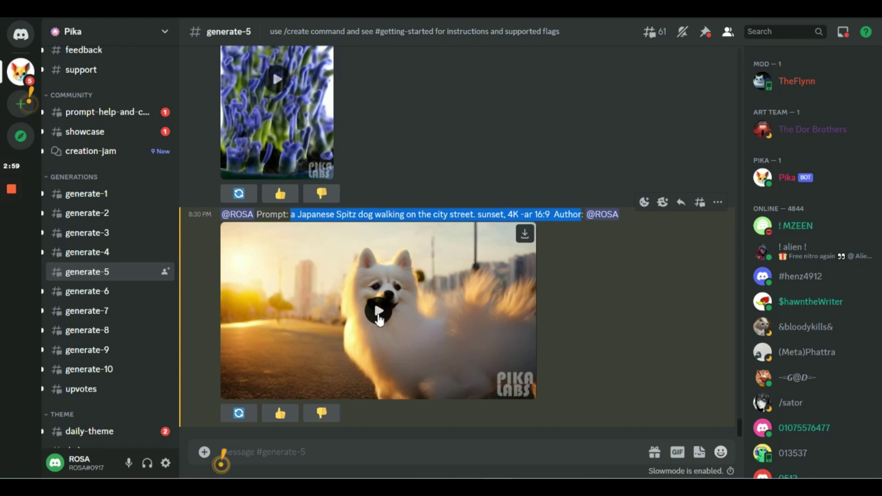
{"action": "left_click", "coordinate": [379, 319]}
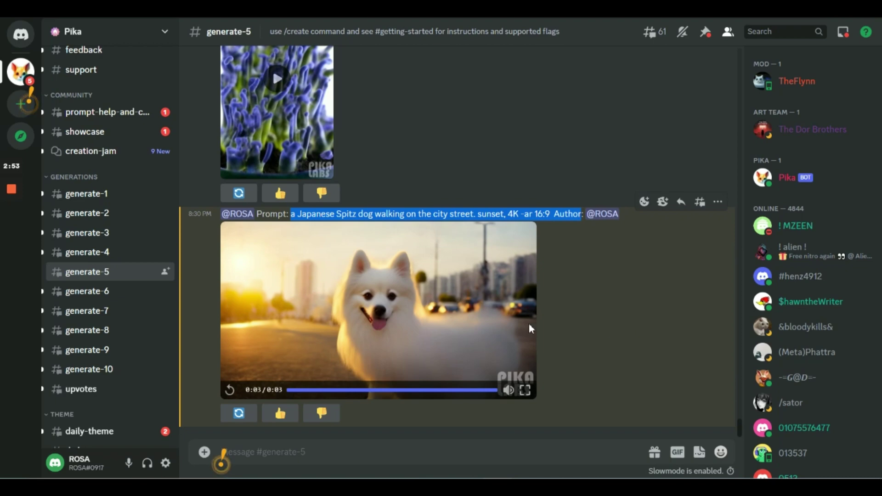
{"action": "left_click", "coordinate": [230, 389]}
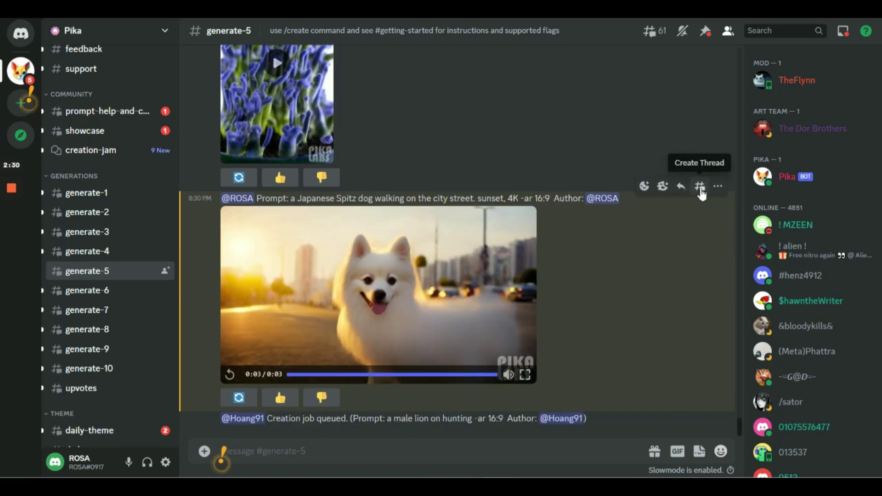
Step: Start a thread on the dog video message, then bring up the + attachment options
{"action": "left_click", "coordinate": [700, 186]}
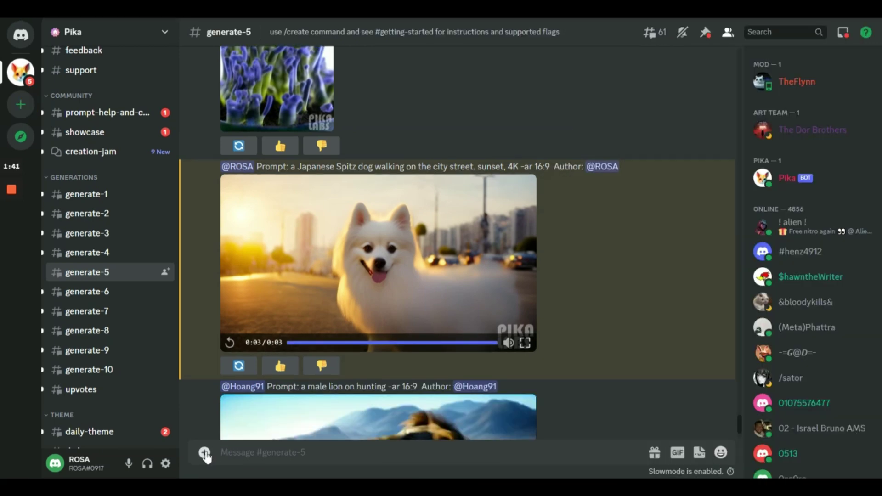
{"action": "left_click", "coordinate": [205, 452]}
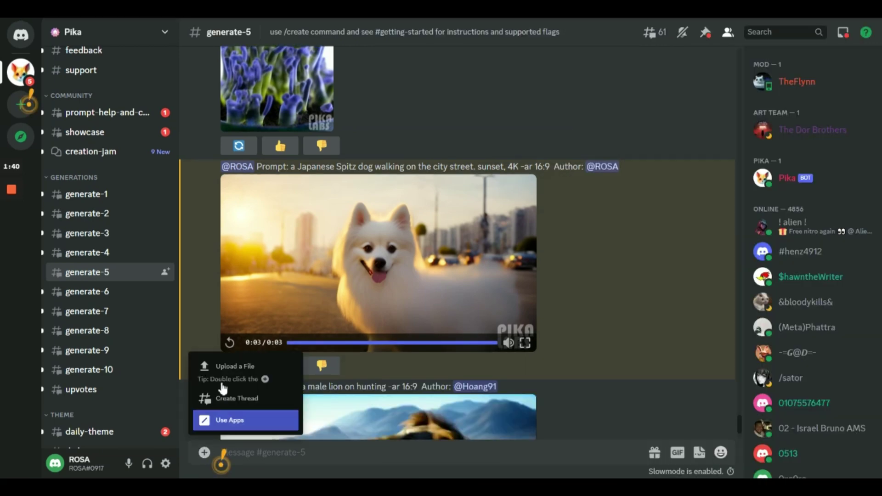